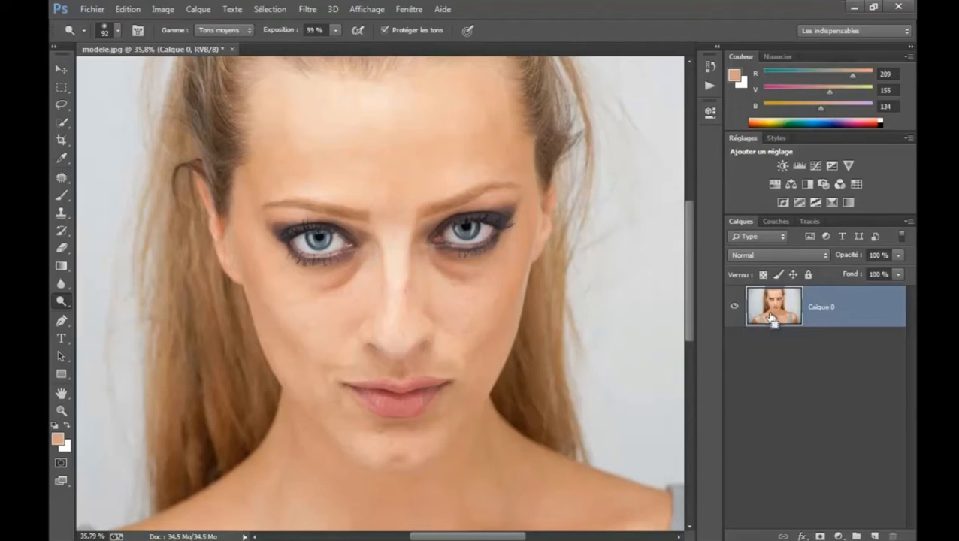
- Duplicate the layer Calque 0 and patch the bag under the right-hand eye with clean skin from the cheek
{"action": "key", "text": "ctrl+j"}
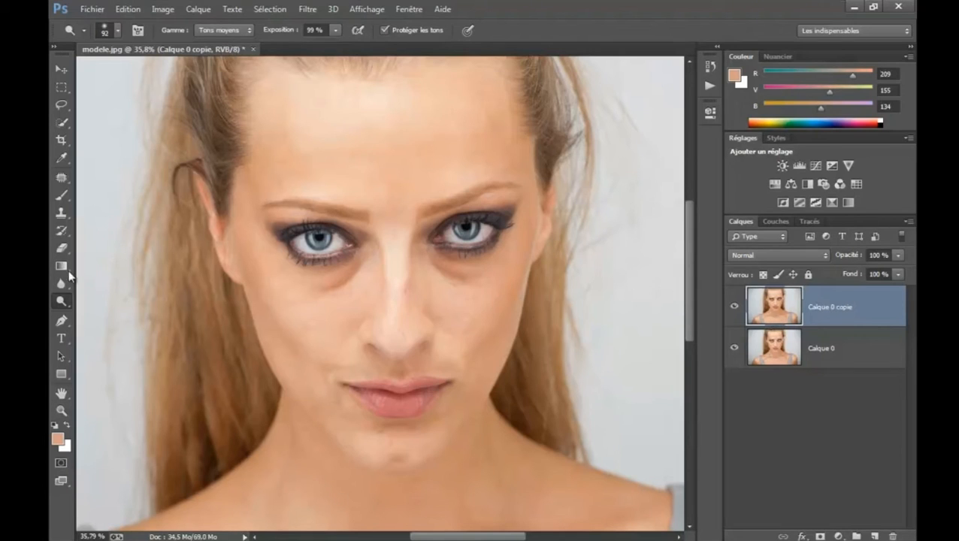
{"action": "scroll", "coordinate": [459, 267], "scroll_direction": "up", "scroll_amount": 5}
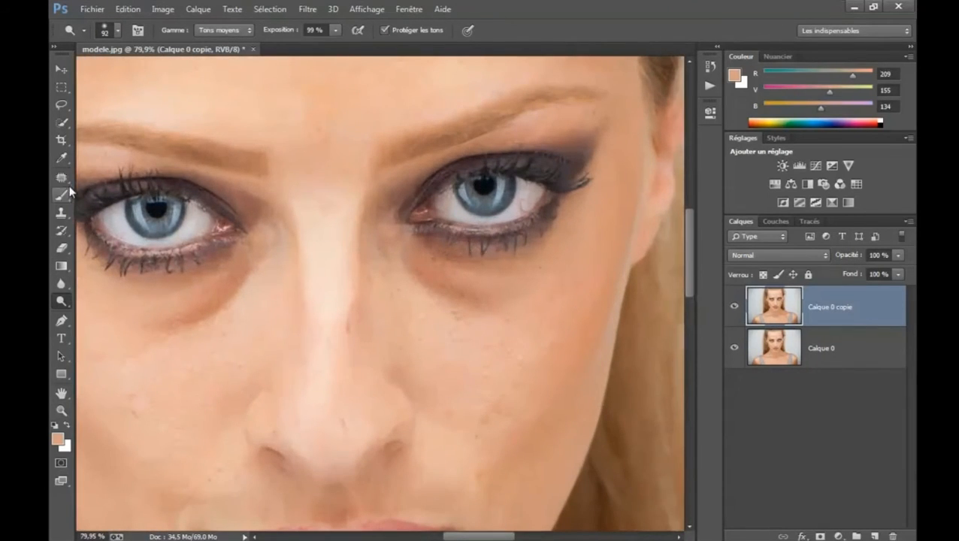
{"action": "left_click", "coordinate": [62, 179]}
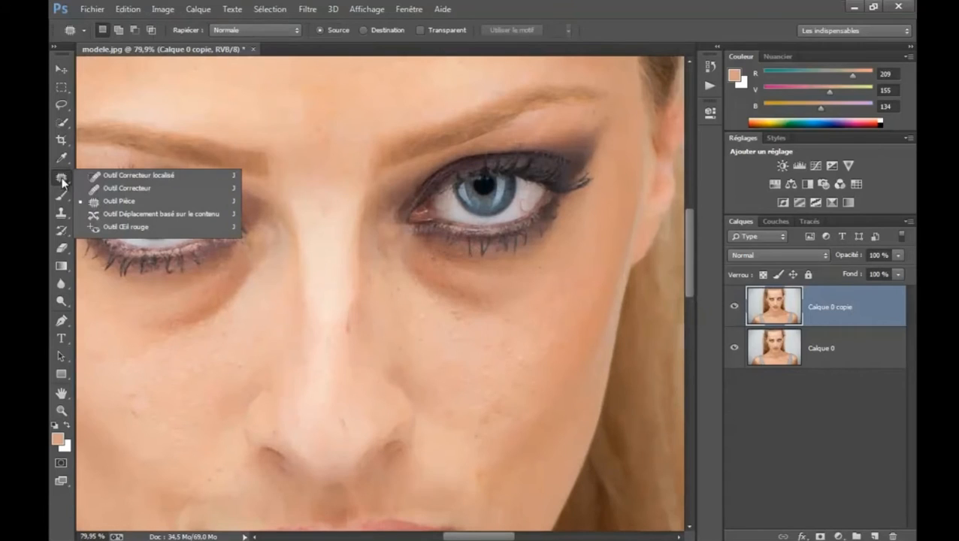
{"action": "left_click", "coordinate": [113, 200]}
{"action": "mouse_move", "coordinate": [403, 231]}
{"action": "left_mouse_down"}
{"action": "mouse_move", "coordinate": [487, 262]}
{"action": "mouse_move", "coordinate": [570, 238]}
{"action": "mouse_move", "coordinate": [581, 261]}
{"action": "mouse_move", "coordinate": [546, 316]}
{"action": "mouse_move", "coordinate": [470, 324]}
{"action": "mouse_move", "coordinate": [404, 292]}
{"action": "mouse_move", "coordinate": [389, 244]}
{"action": "mouse_move", "coordinate": [417, 246]}
{"action": "left_mouse_up"}
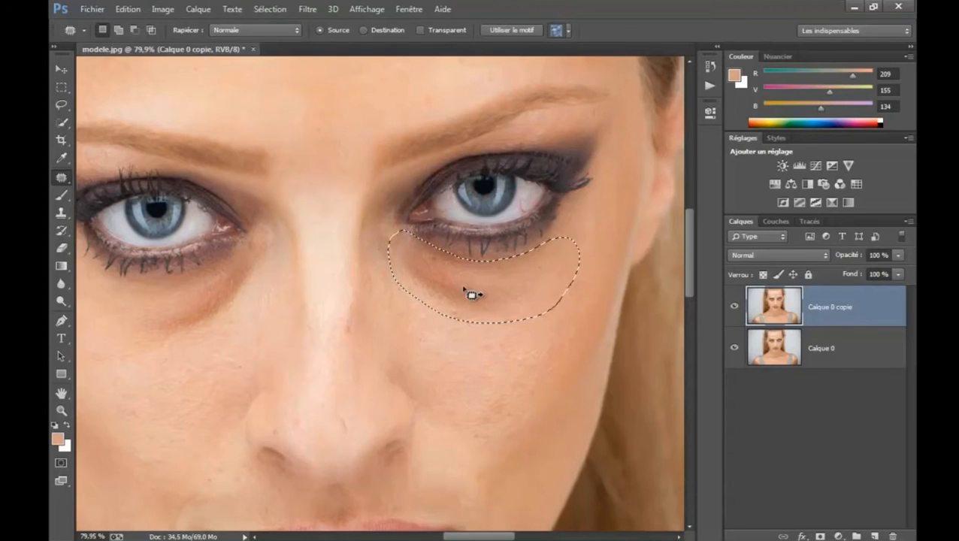
{"action": "left_click_drag", "start_coordinate": [472, 288], "coordinate": [466, 371]}
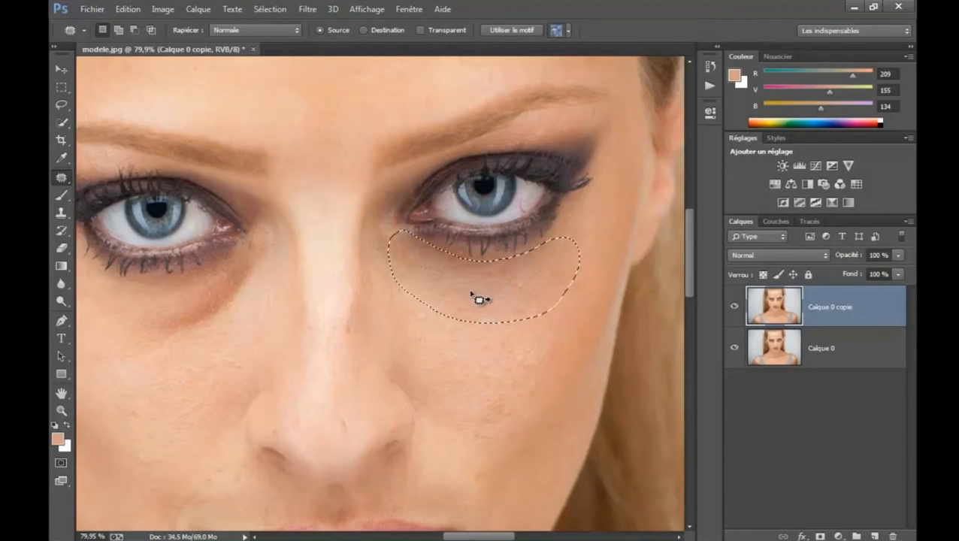
- Examine the patched skin under the right-hand eye up close and compare it with the untouched eye
{"action": "scroll", "coordinate": [481, 302], "scroll_direction": "up", "scroll_amount": 5}
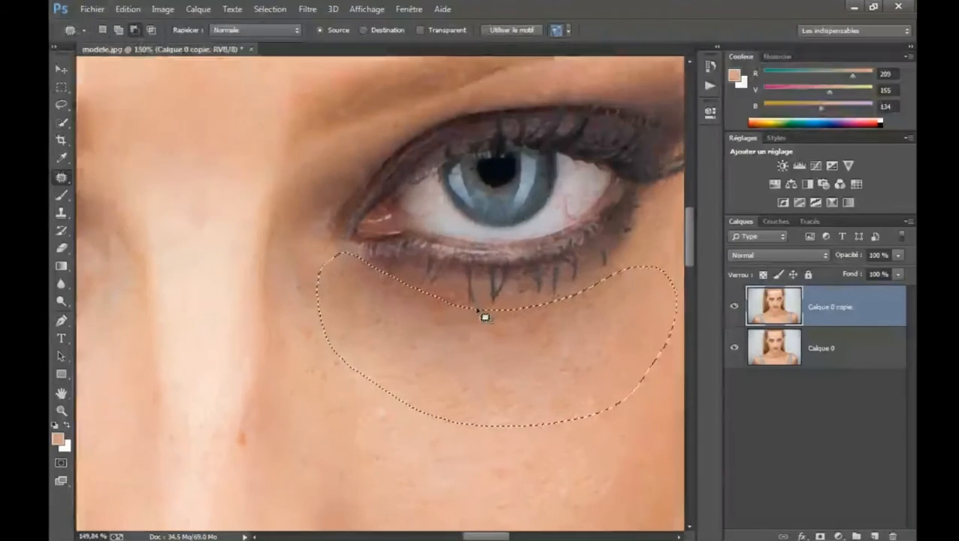
{"action": "left_click_drag", "start_coordinate": [456, 402], "coordinate": [377, 245]}
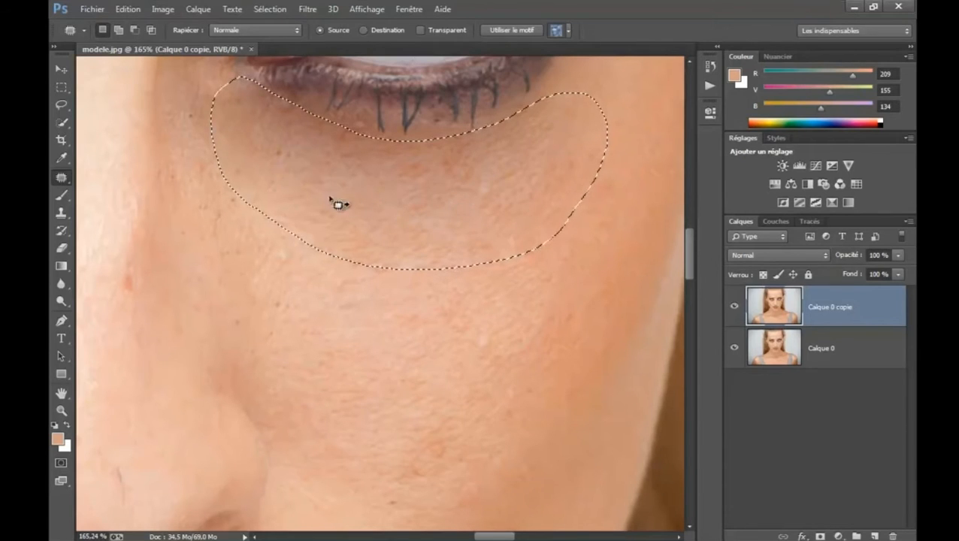
{"action": "left_click_drag", "start_coordinate": [175, 225], "coordinate": [614, 246]}
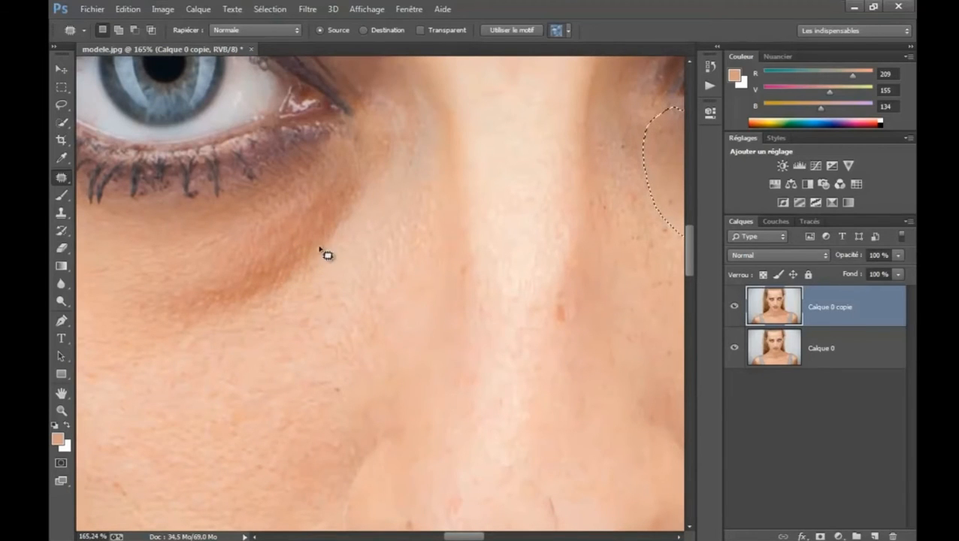
{"action": "left_click_drag", "start_coordinate": [550, 317], "coordinate": [250, 304]}
{"action": "left_click_drag", "start_coordinate": [450, 280], "coordinate": [394, 316]}
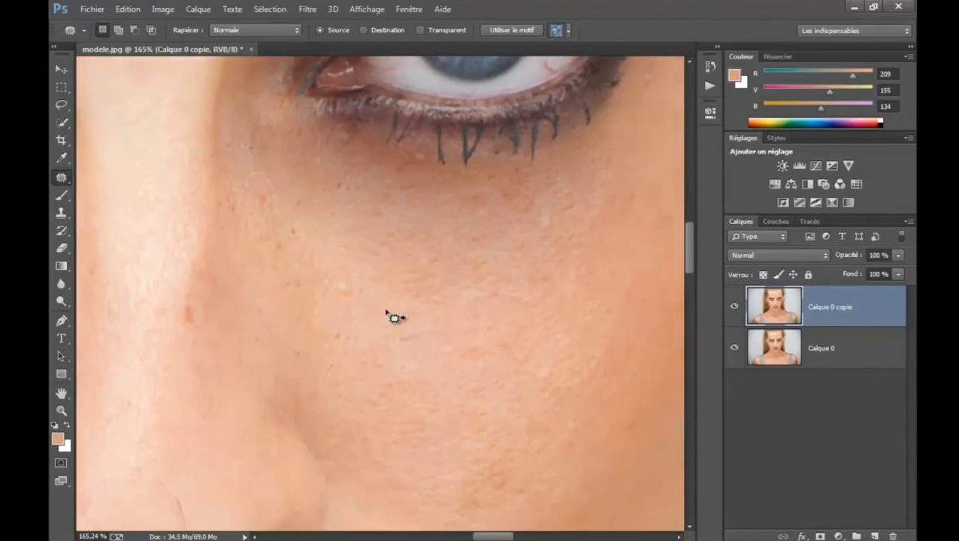
{"action": "scroll", "coordinate": [404, 303], "scroll_direction": "down", "scroll_amount": 5}
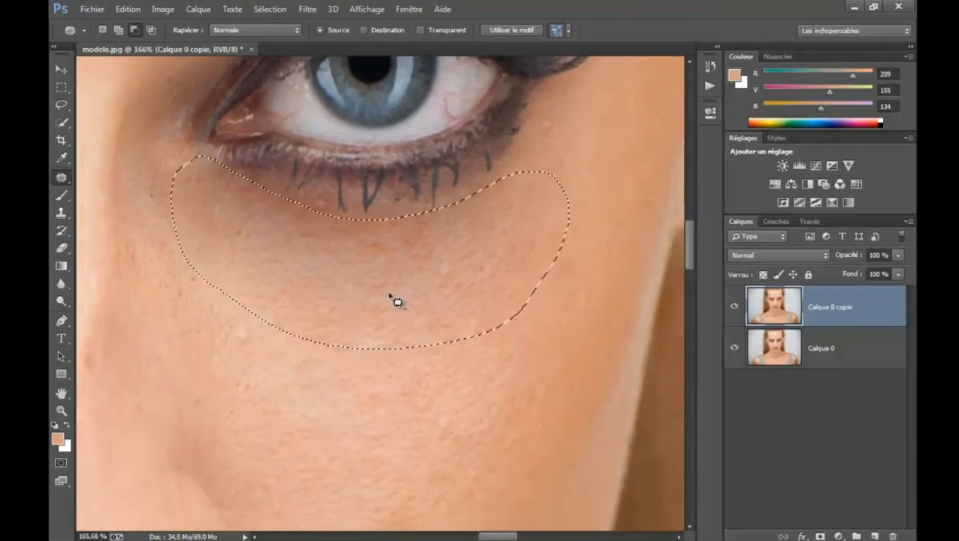
{"action": "scroll", "coordinate": [393, 292], "scroll_direction": "down", "scroll_amount": 1}
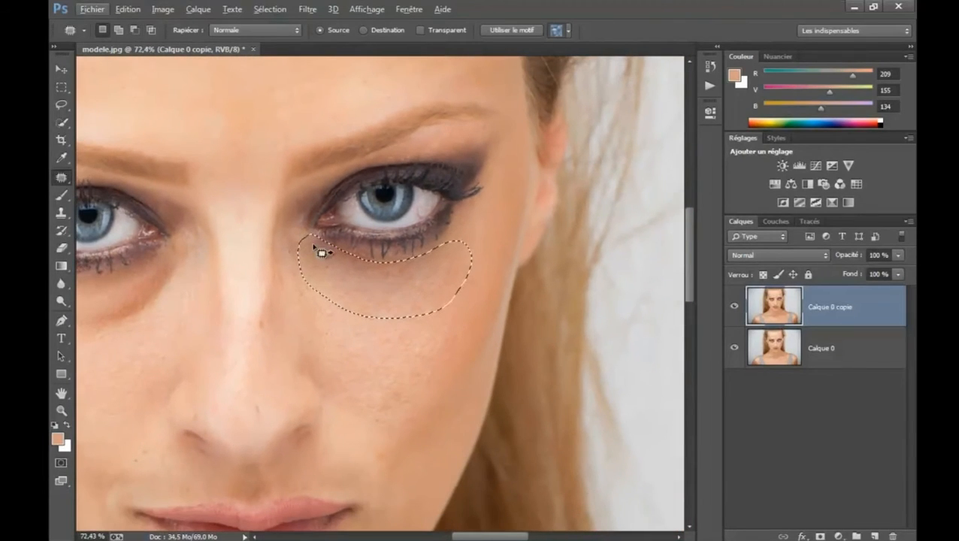
- Fade the patch under the right-hand eye to 63% opacity and clear the selection
{"action": "left_click", "coordinate": [128, 10]}
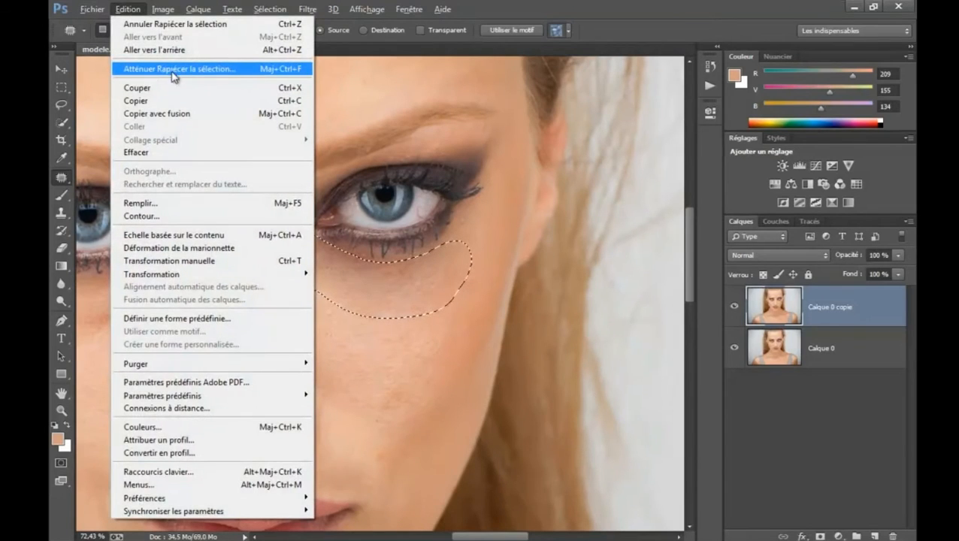
{"action": "left_click", "coordinate": [239, 71]}
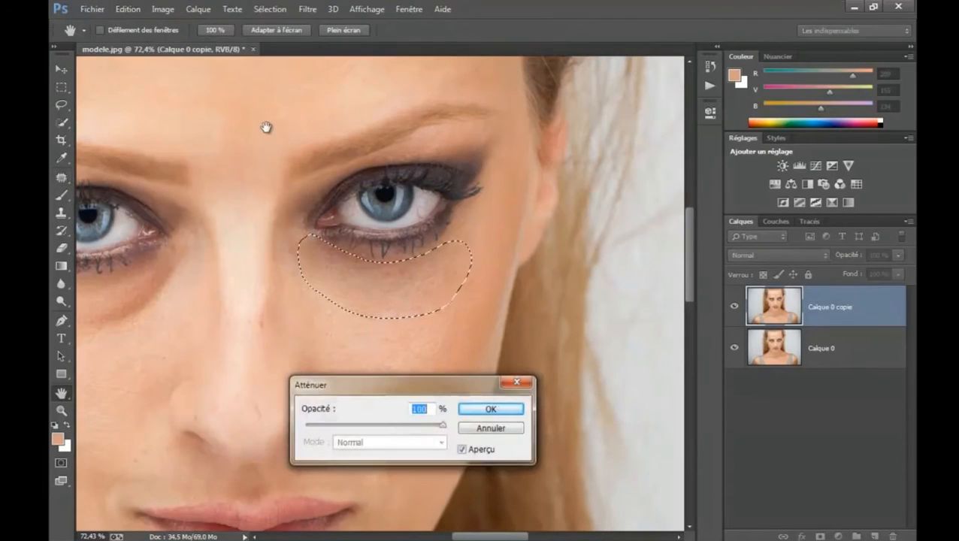
{"action": "left_click_drag", "start_coordinate": [420, 394], "coordinate": [456, 378]}
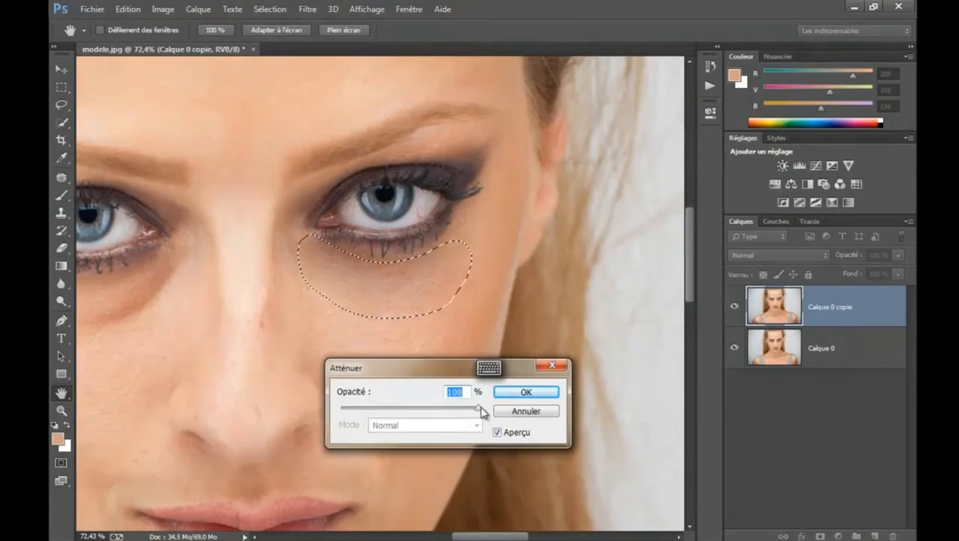
{"action": "left_click_drag", "start_coordinate": [479, 408], "coordinate": [339, 427]}
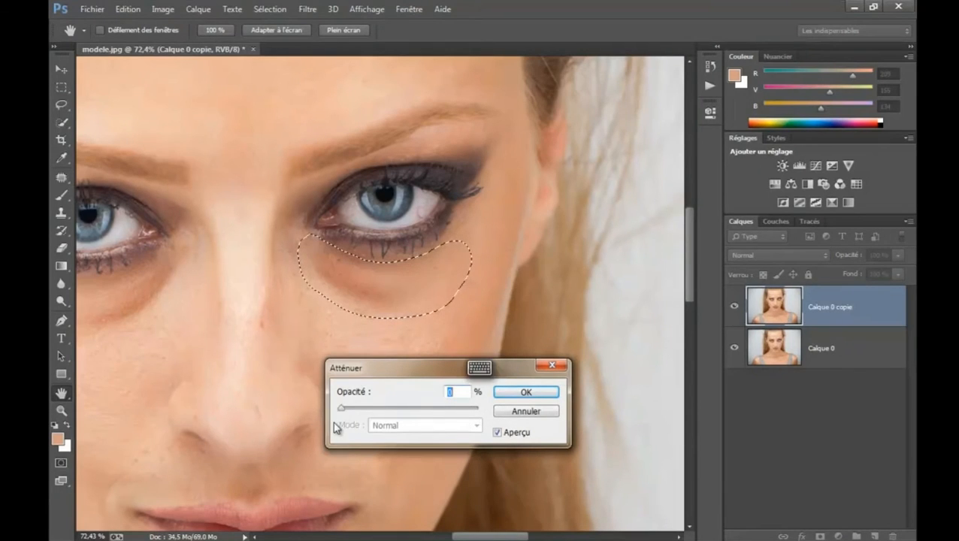
{"action": "left_click_drag", "start_coordinate": [341, 410], "coordinate": [496, 415]}
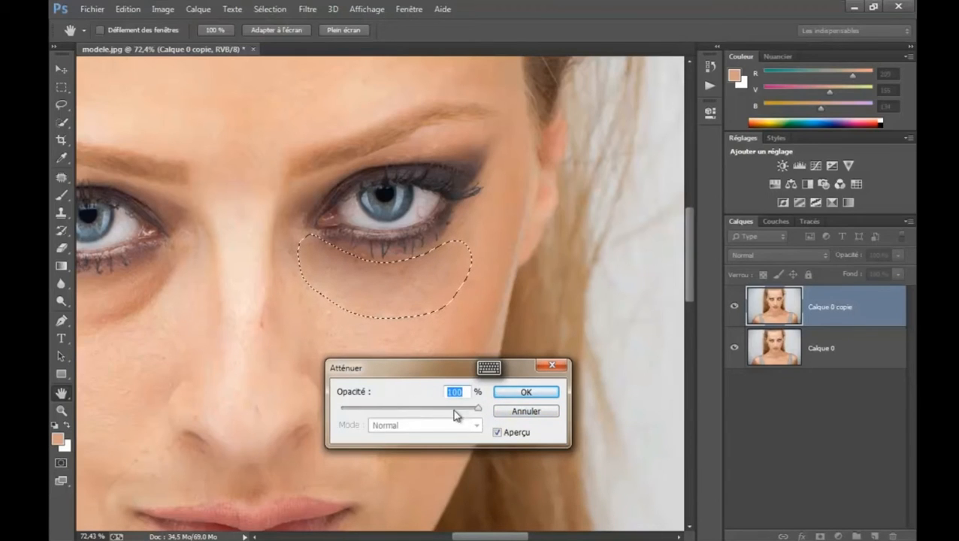
{"action": "left_click_drag", "start_coordinate": [478, 410], "coordinate": [389, 413]}
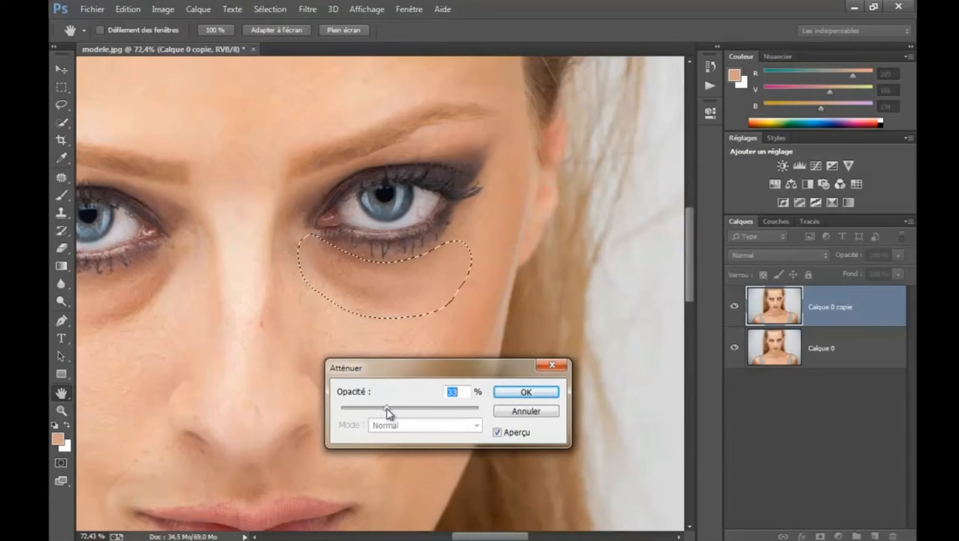
{"action": "left_click_drag", "start_coordinate": [392, 412], "coordinate": [424, 412]}
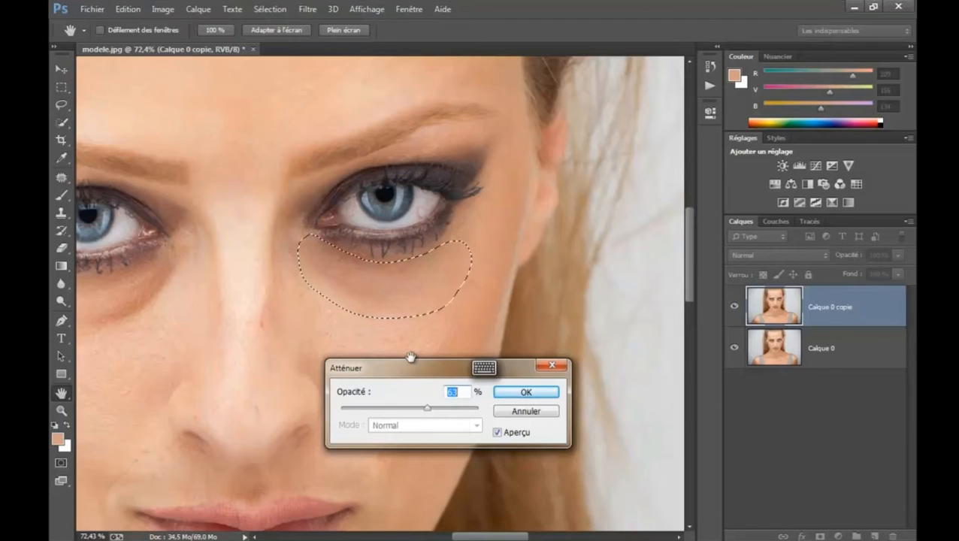
{"action": "left_click", "coordinate": [524, 393]}
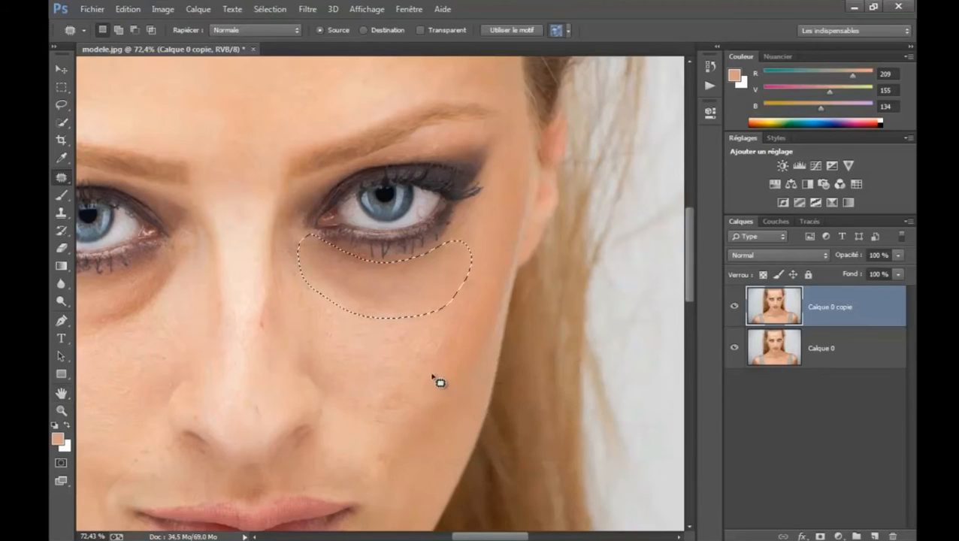
{"action": "key", "text": "ctrl+d"}
- Outline the bag under the left-hand eye and patch it with clean skin from the cheek below
{"action": "left_click_drag", "start_coordinate": [295, 349], "coordinate": [530, 336]}
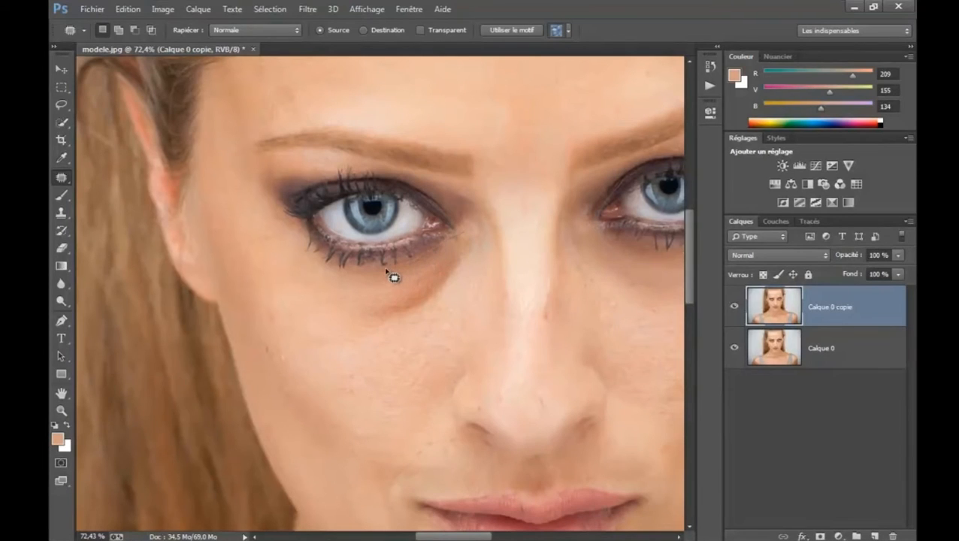
{"action": "mouse_move", "coordinate": [314, 267]}
{"action": "left_mouse_down"}
{"action": "mouse_move", "coordinate": [280, 282]}
{"action": "mouse_move", "coordinate": [307, 327]}
{"action": "mouse_move", "coordinate": [371, 339]}
{"action": "mouse_move", "coordinate": [440, 322]}
{"action": "mouse_move", "coordinate": [471, 278]}
{"action": "mouse_move", "coordinate": [331, 265]}
{"action": "left_mouse_up"}
{"action": "mouse_move", "coordinate": [382, 302]}
{"action": "left_mouse_down"}
{"action": "mouse_move", "coordinate": [386, 381]}
{"action": "mouse_move", "coordinate": [376, 392]}
{"action": "mouse_move", "coordinate": [386, 391]}
{"action": "left_mouse_up"}
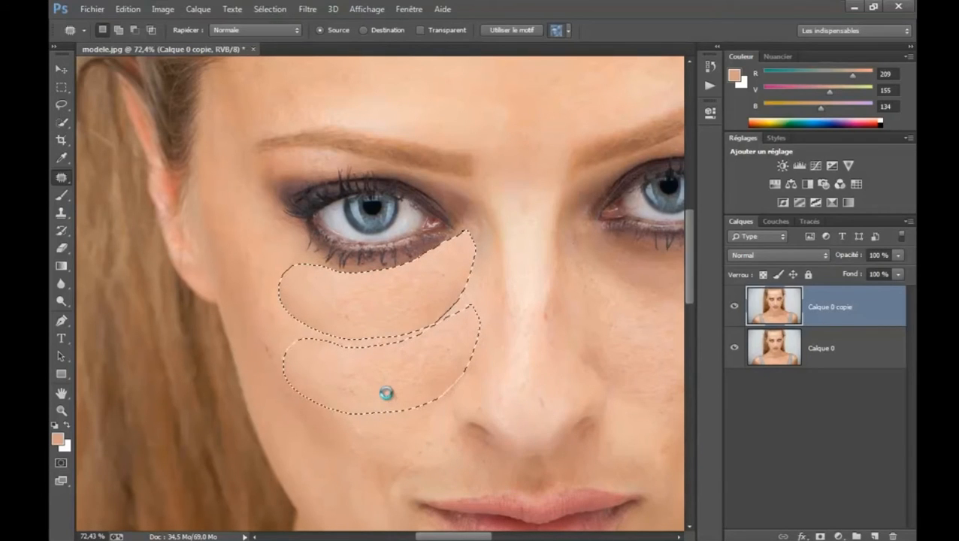
- Fade the patch under the left-hand eye to 63% opacity and clear the selection
{"action": "left_click", "coordinate": [128, 9]}
{"action": "left_click", "coordinate": [149, 69]}
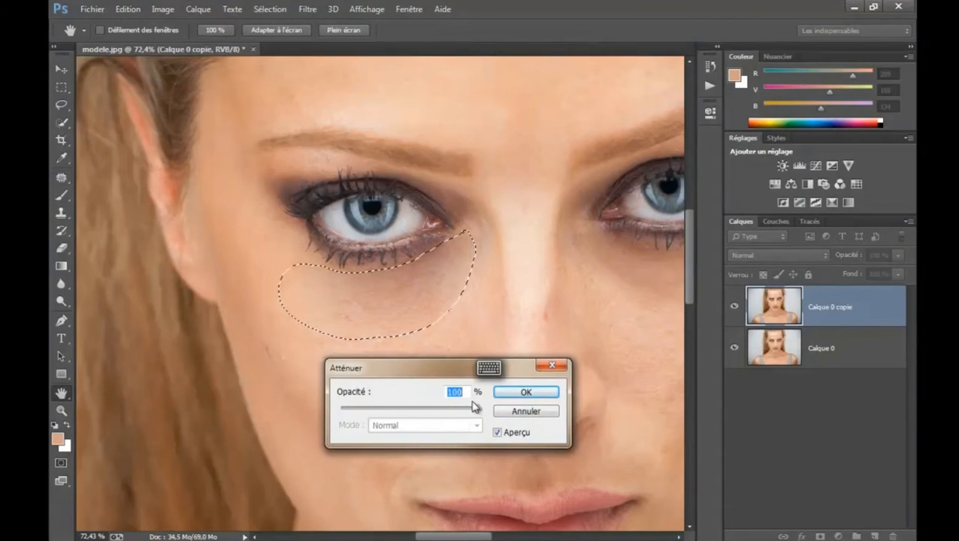
{"action": "type", "text": "63"}
{"action": "left_click", "coordinate": [518, 393]}
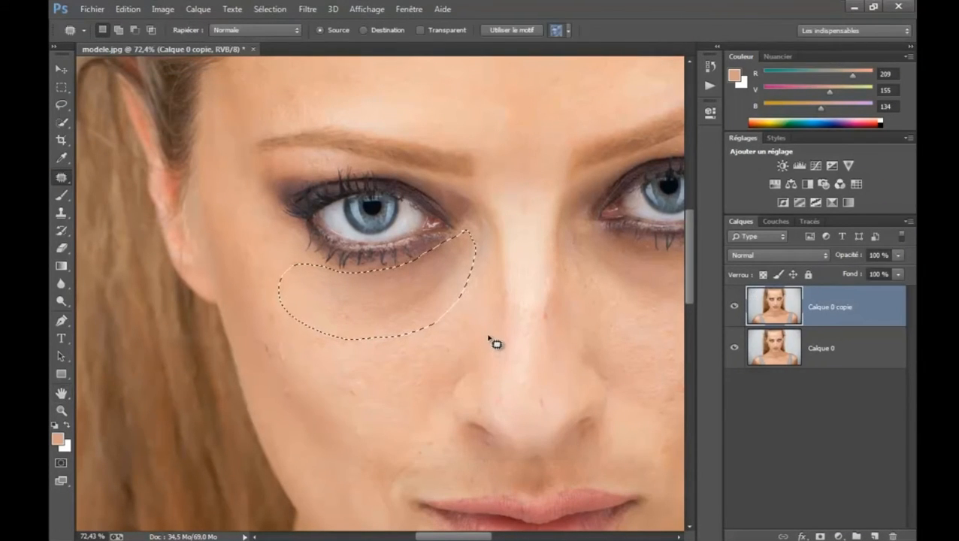
{"action": "key", "text": "ctrl+d"}
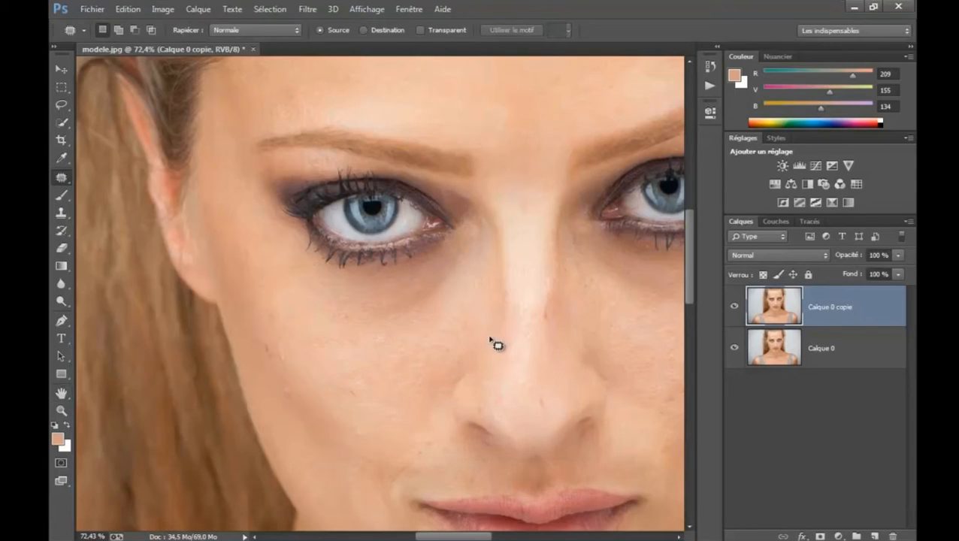
- Compare the whole face before and after patching by toggling the visibility of the layer Calque 0 copie
{"action": "scroll", "coordinate": [491, 339], "scroll_direction": "down", "scroll_amount": 5}
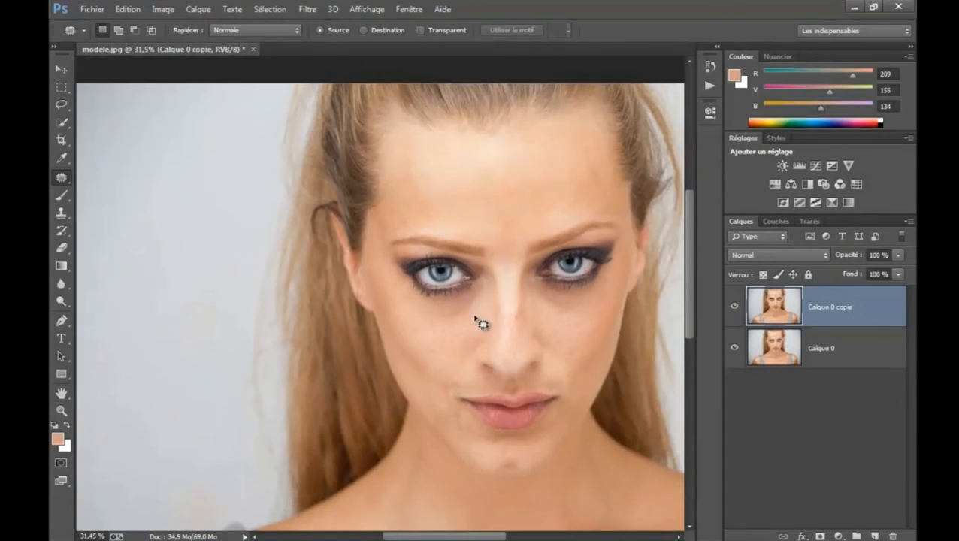
{"action": "left_click_drag", "start_coordinate": [536, 332], "coordinate": [454, 300]}
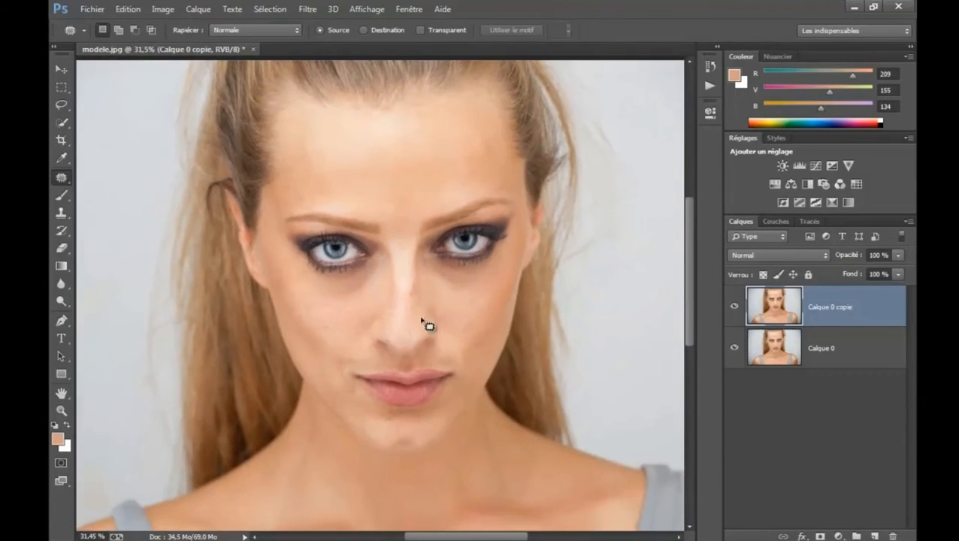
{"action": "scroll", "coordinate": [435, 320], "scroll_direction": "up", "scroll_amount": 1}
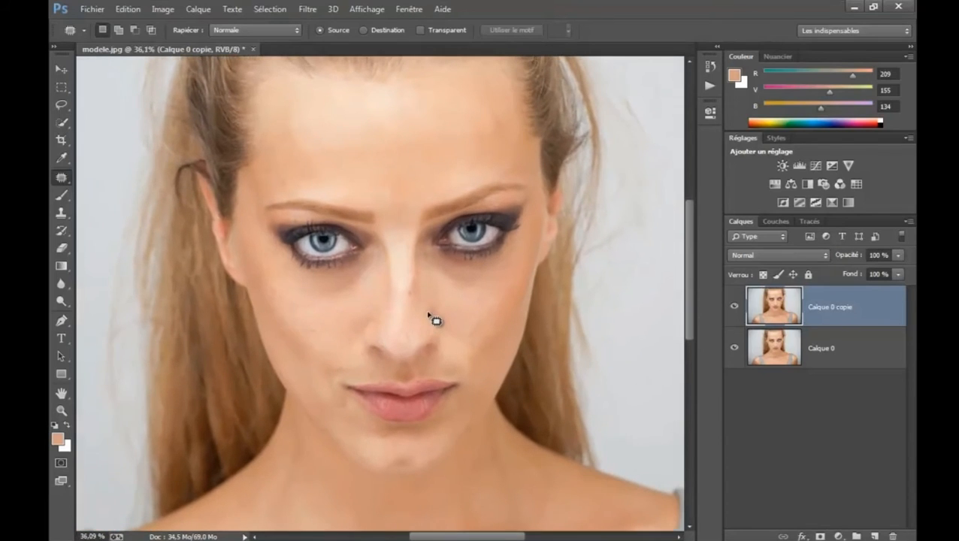
{"action": "left_click", "coordinate": [735, 308]}
{"action": "left_click", "coordinate": [735, 308]}
{"action": "left_click", "coordinate": [736, 307]}
{"action": "left_click", "coordinate": [734, 308]}
{"action": "left_click", "coordinate": [734, 308]}
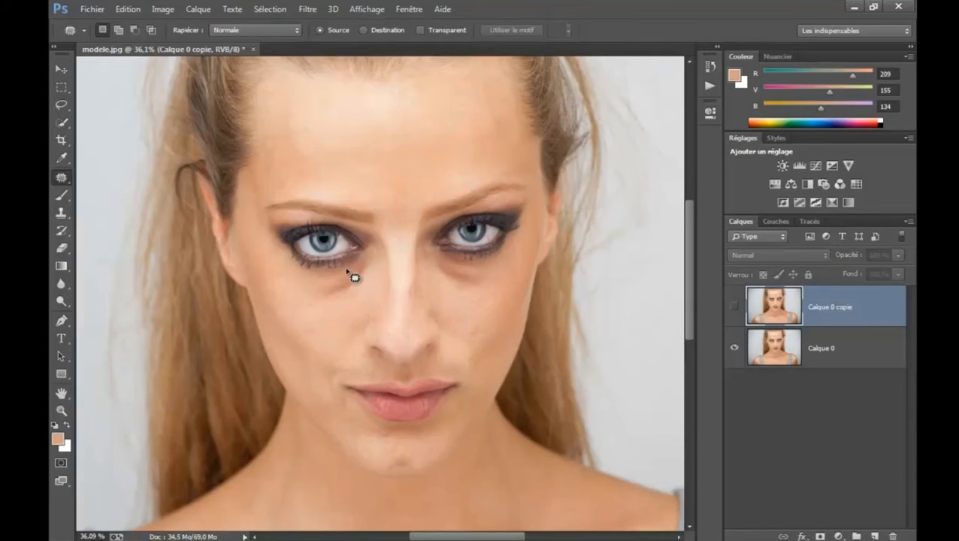
{"action": "left_click", "coordinate": [735, 308]}
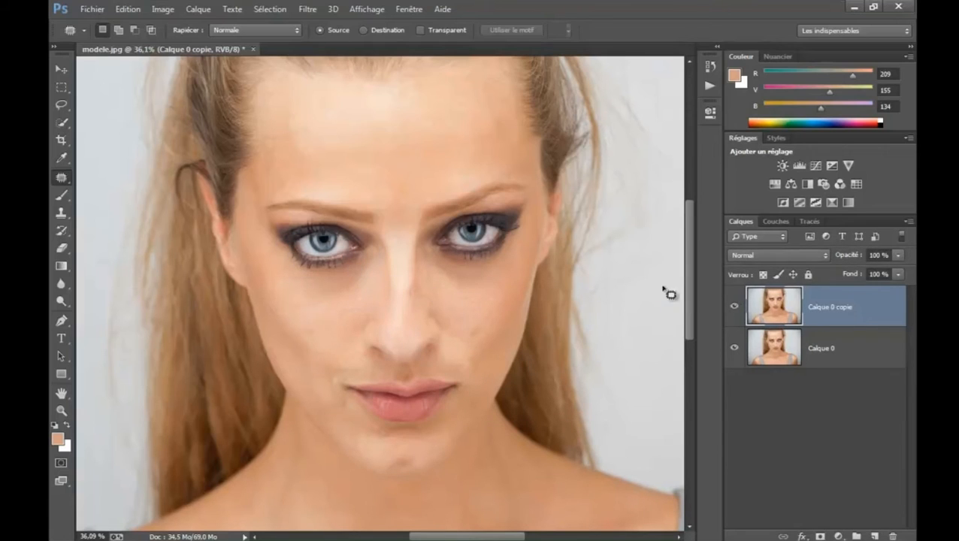
- Set up the Dodge tool with 3% exposure and a brush size of 37
{"action": "left_click", "coordinate": [60, 300]}
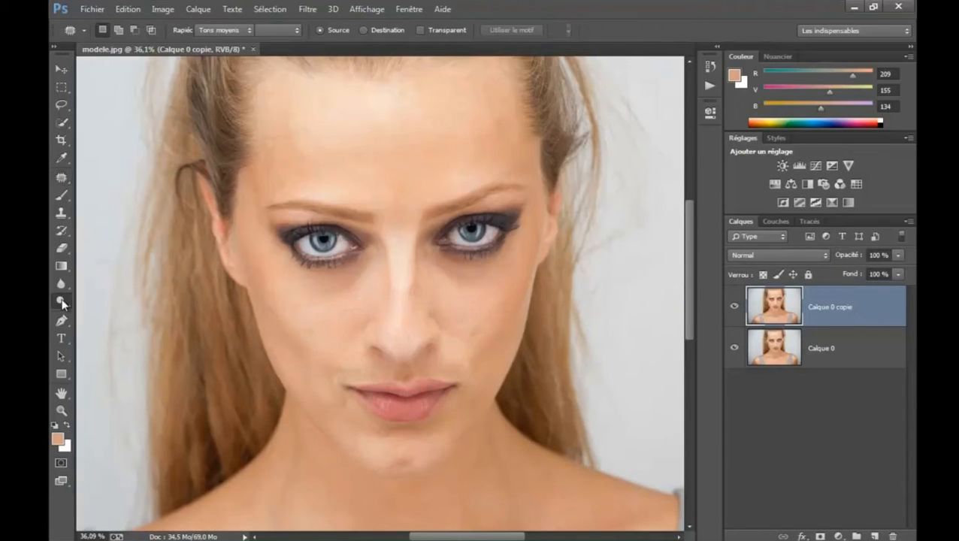
{"action": "left_click", "coordinate": [113, 300]}
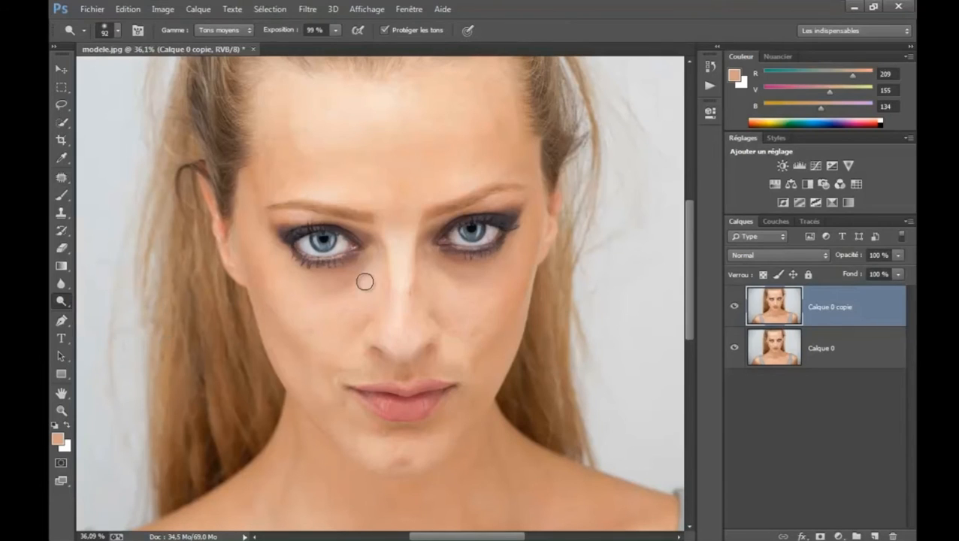
{"action": "left_click_drag", "start_coordinate": [286, 32], "coordinate": [221, 31]}
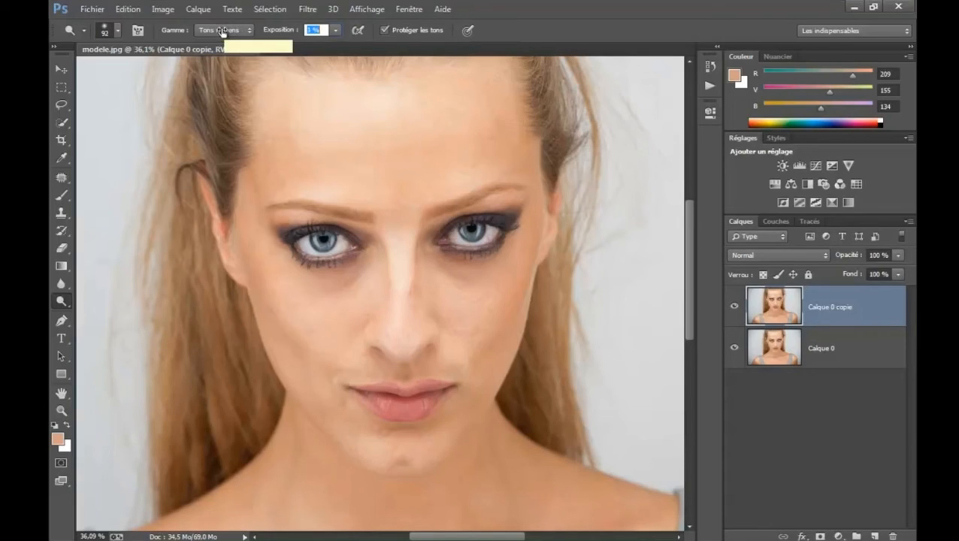
{"action": "left_click_drag", "start_coordinate": [223, 31], "coordinate": [223, 31]}
{"action": "type", "text": "3"}
{"action": "left_click_drag", "start_coordinate": [367, 277], "coordinate": [357, 275]}
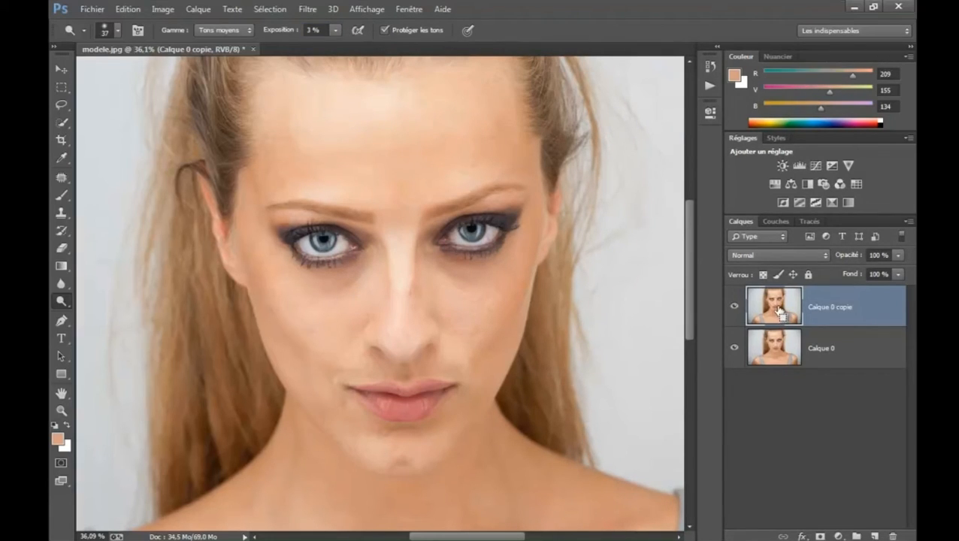
- Stamp all visible layers into a new layer and lighten the skin under both eyes with a size 125 Dodge brush
{"action": "key", "text": "ctrl+alt+shift+e"}
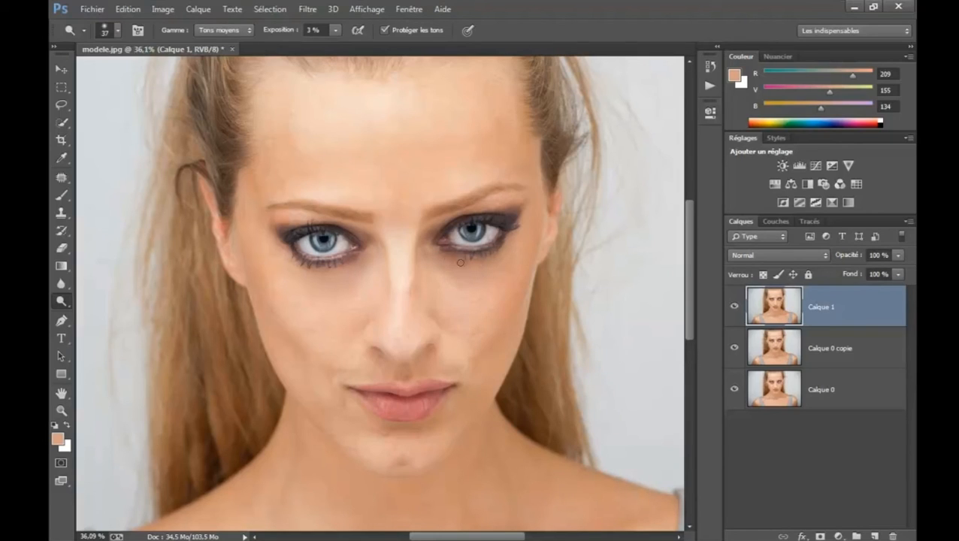
{"action": "right_click", "coordinate": [463, 267], "text": "alt"}
{"action": "mouse_move", "coordinate": [461, 263]}
{"action": "left_mouse_down"}
{"action": "mouse_move", "coordinate": [443, 268]}
{"action": "mouse_move", "coordinate": [489, 269]}
{"action": "mouse_move", "coordinate": [453, 274]}
{"action": "mouse_move", "coordinate": [482, 285]}
{"action": "mouse_move", "coordinate": [475, 275]}
{"action": "left_mouse_up"}
{"action": "mouse_move", "coordinate": [351, 272]}
{"action": "left_mouse_down"}
{"action": "mouse_move", "coordinate": [312, 282]}
{"action": "mouse_move", "coordinate": [367, 263]}
{"action": "mouse_move", "coordinate": [315, 297]}
{"action": "left_mouse_up"}
- Compare the lightened result with the earlier stages by toggling the visibility of Calque 1 and Calque 0 copie
{"action": "left_click", "coordinate": [735, 309]}
{"action": "left_click", "coordinate": [735, 308]}
{"action": "left_click", "coordinate": [734, 308]}
{"action": "left_click", "coordinate": [734, 308]}
{"action": "left_click", "coordinate": [735, 308]}
{"action": "left_click", "coordinate": [735, 308]}
{"action": "left_click", "coordinate": [735, 315]}
{"action": "left_click", "coordinate": [735, 348]}
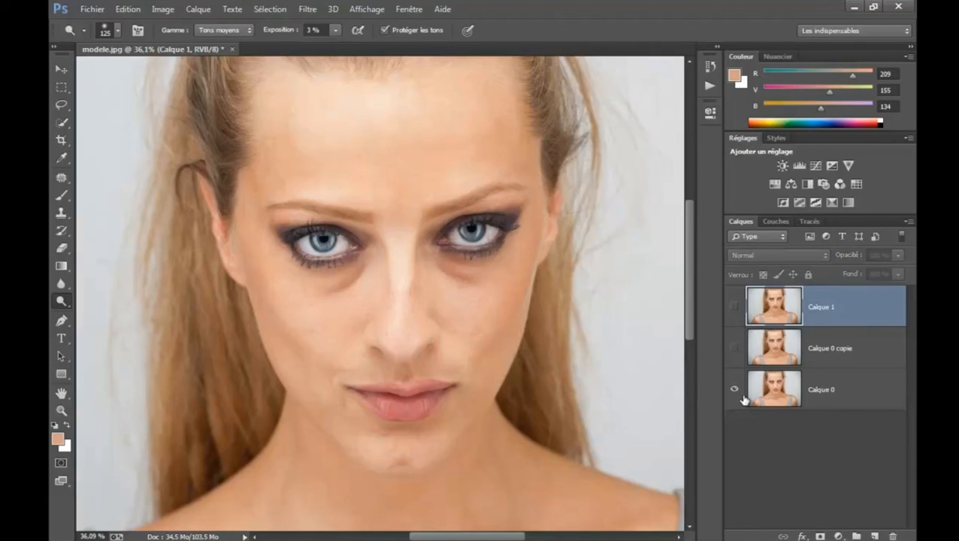
- Compare the patched face with the original by toggling Calque 0 copie while Calque 1 is hidden, leaving Calque 0 copie visible
{"action": "left_click", "coordinate": [734, 348]}
{"action": "left_click", "coordinate": [735, 348]}
{"action": "left_click", "coordinate": [734, 349]}
{"action": "left_click", "coordinate": [734, 351]}
{"action": "left_click", "coordinate": [734, 348]}
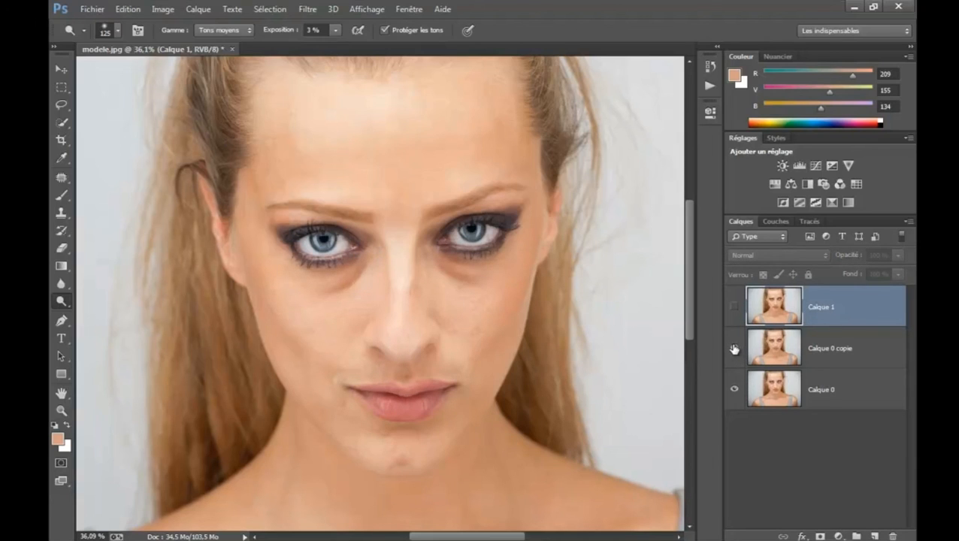
- Compare the portrait with and without the Dodge lightening by toggling Calque 1 close up and on the whole portrait, leaving it visible
{"action": "left_click", "coordinate": [734, 307]}
{"action": "left_click", "coordinate": [734, 307]}
{"action": "left_click", "coordinate": [734, 307]}
{"action": "scroll", "coordinate": [508, 332], "scroll_direction": "down", "scroll_amount": 1}
{"action": "scroll", "coordinate": [508, 332], "scroll_direction": "down", "scroll_amount": 3}
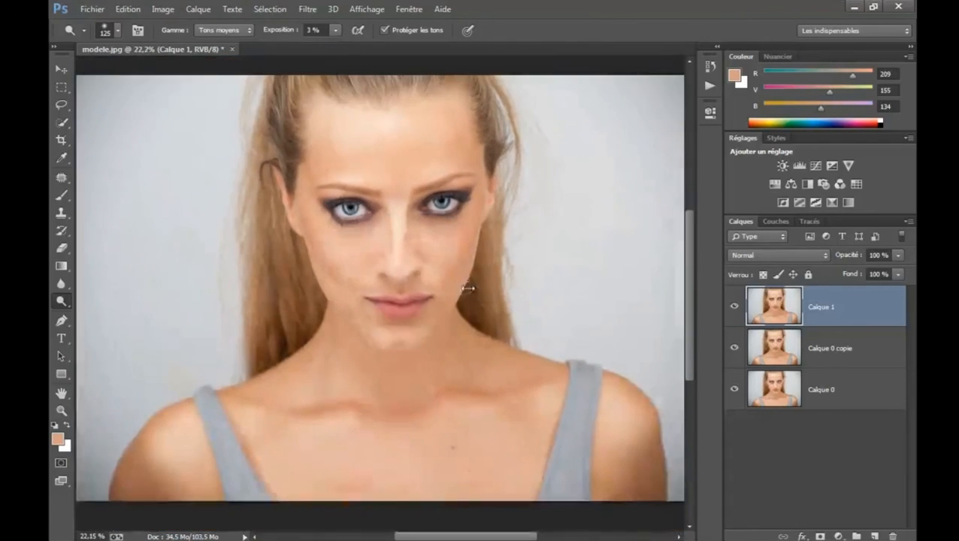
{"action": "left_click", "coordinate": [734, 307]}
{"action": "left_click", "coordinate": [734, 308]}
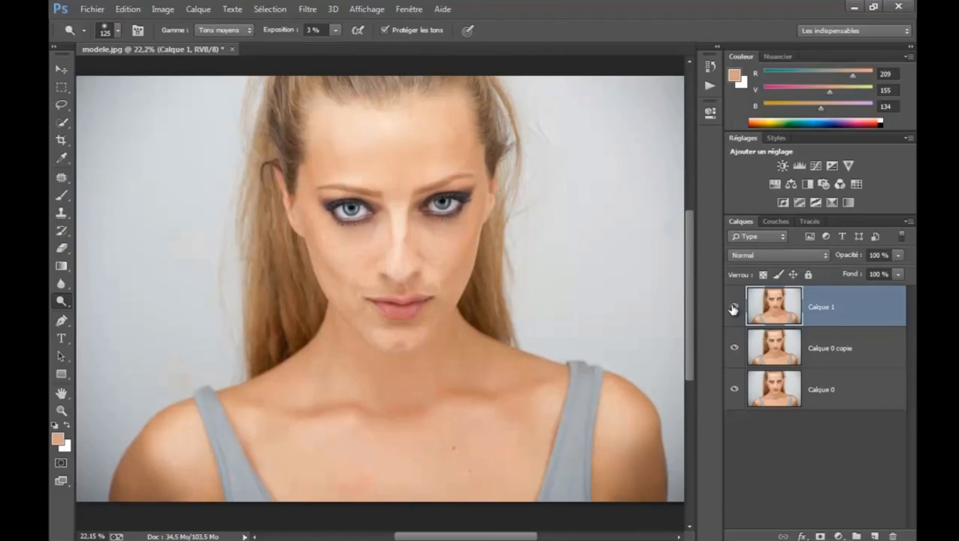
- Group the layers Calque 1 and Calque 0 copie and name the group retouche
{"action": "left_click", "coordinate": [770, 350], "text": "shift"}
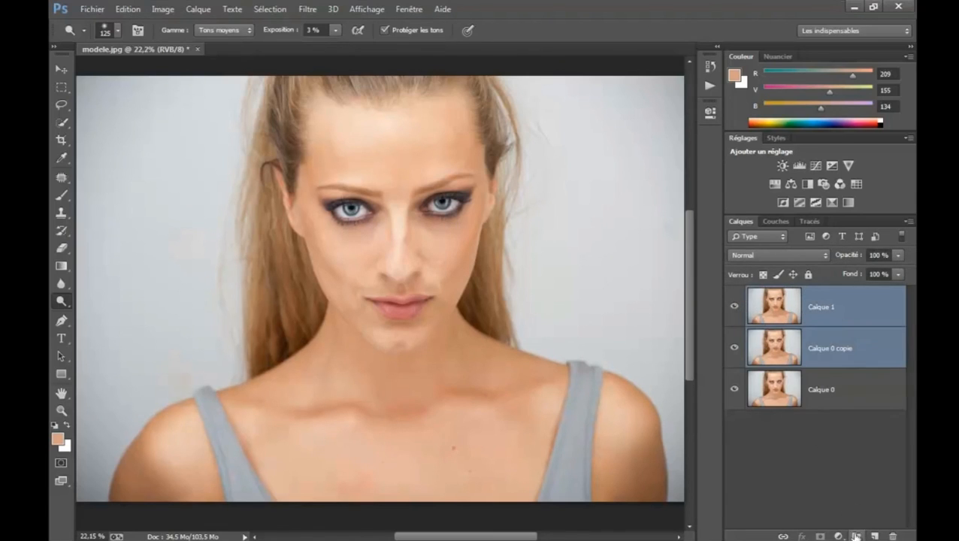
{"action": "left_click", "coordinate": [857, 536]}
{"action": "double_click", "coordinate": [789, 294]}
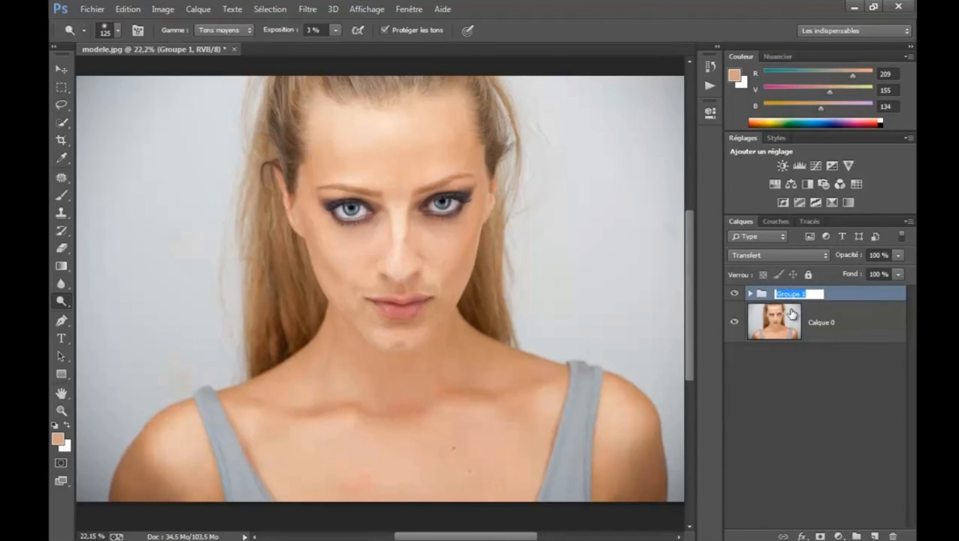
{"action": "type", "text": "retouch"}
{"action": "key", "text": "Return"}
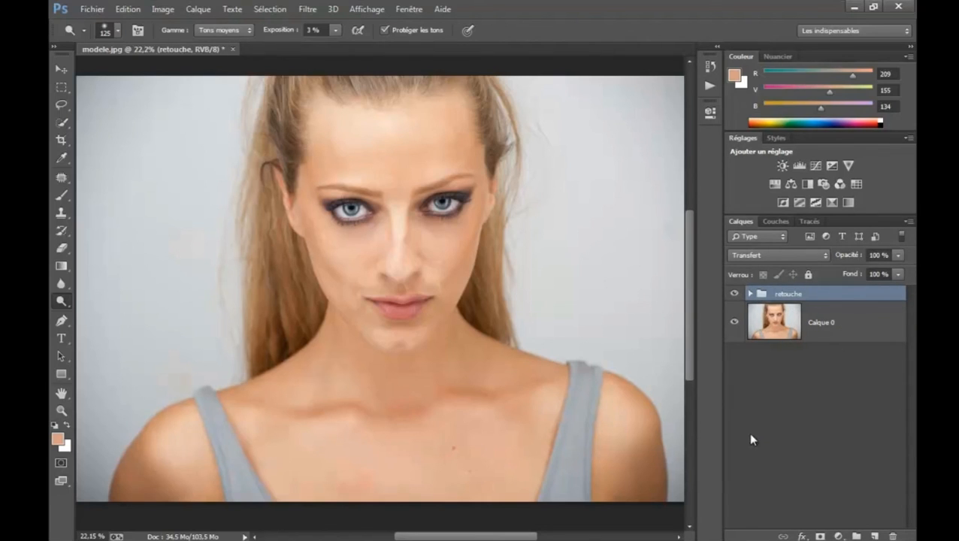